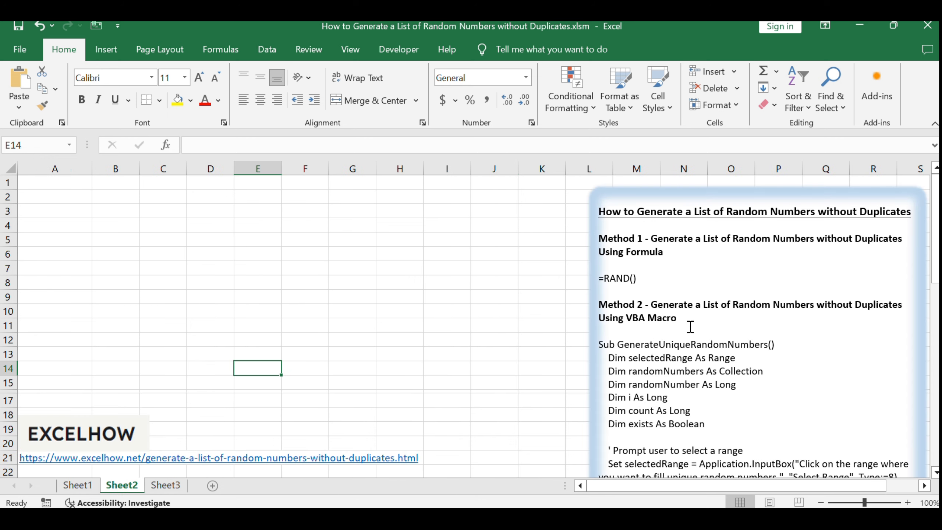
drag(651, 239, 738, 271)
click(736, 266)
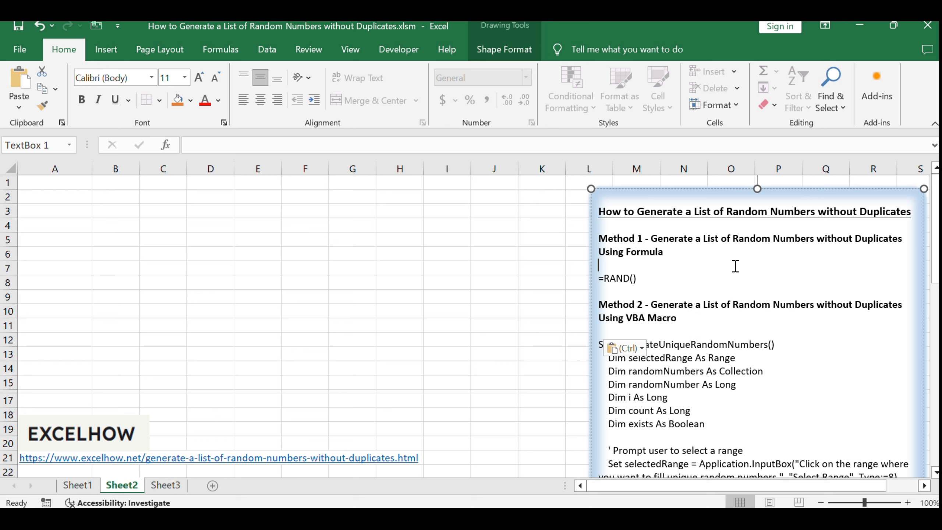
click(129, 267)
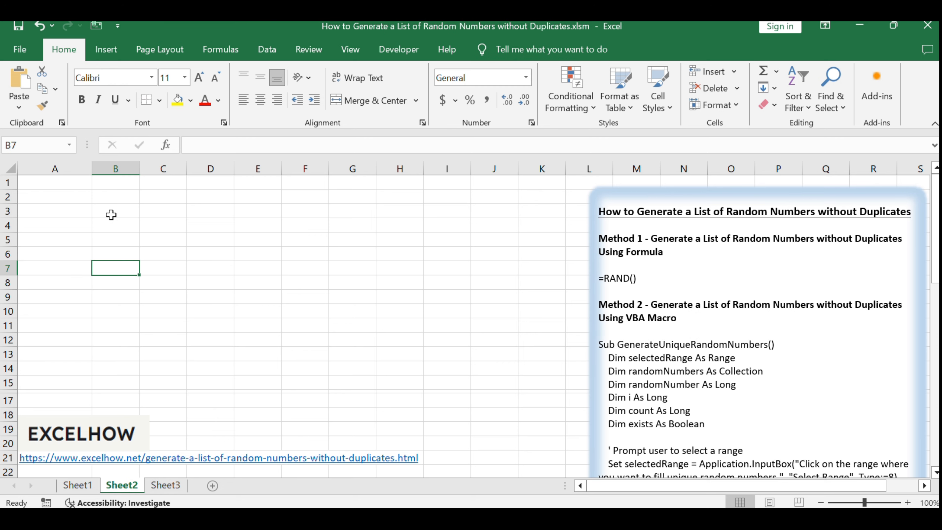
Enter the starting number 1 in cell A1.
click(69, 180)
text(1)
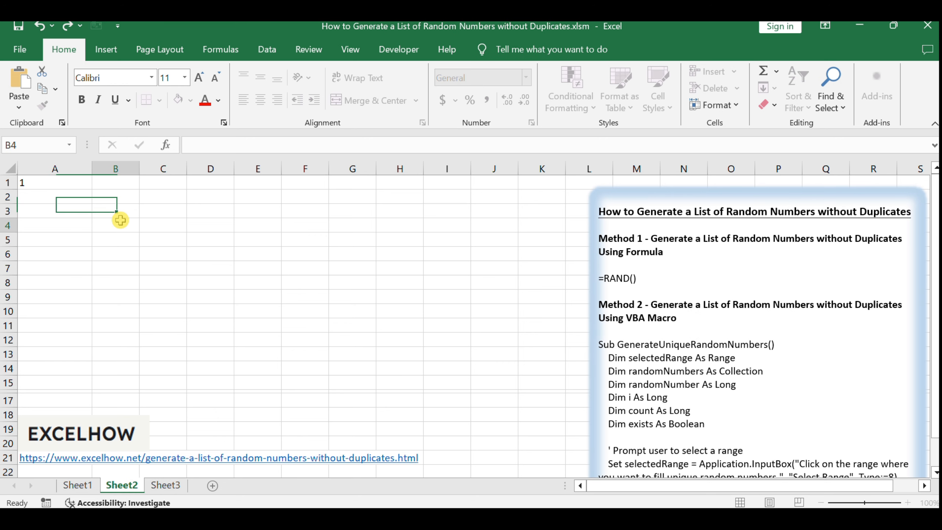
key(Return)
Fill a linear series down column A from cell A1 with a stop value of 10.
click(60, 181)
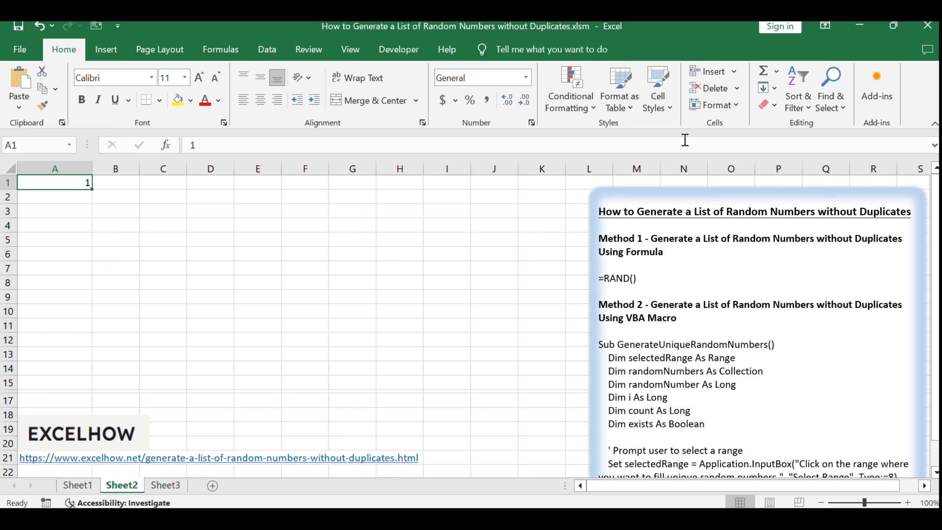
click(768, 88)
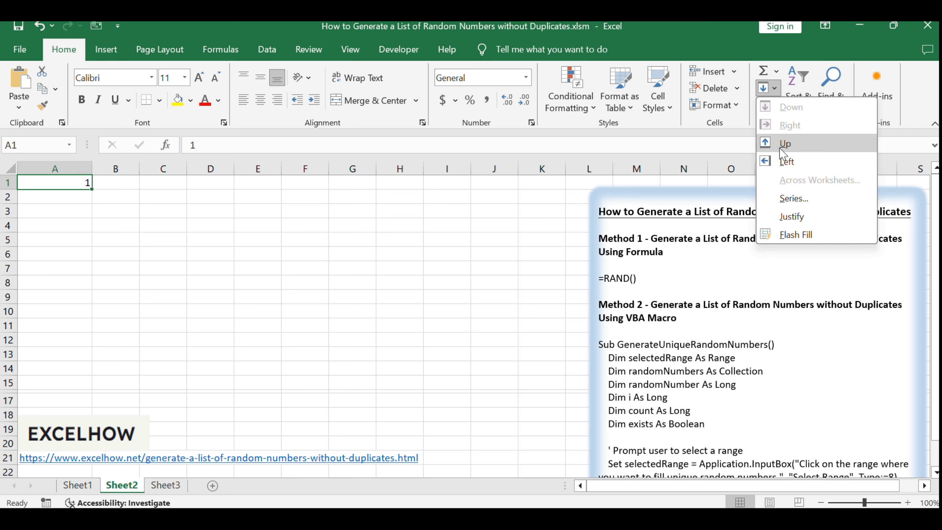
click(819, 197)
drag(345, 202, 306, 172)
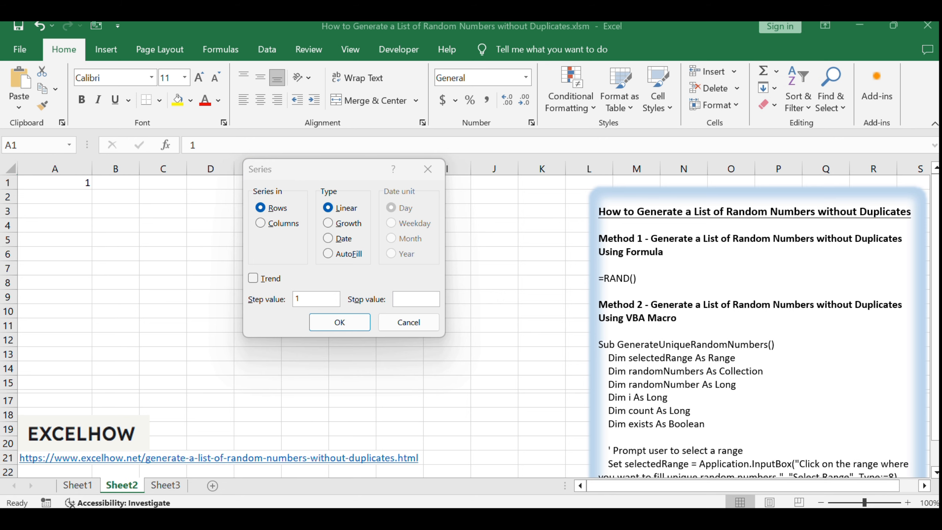
click(299, 179)
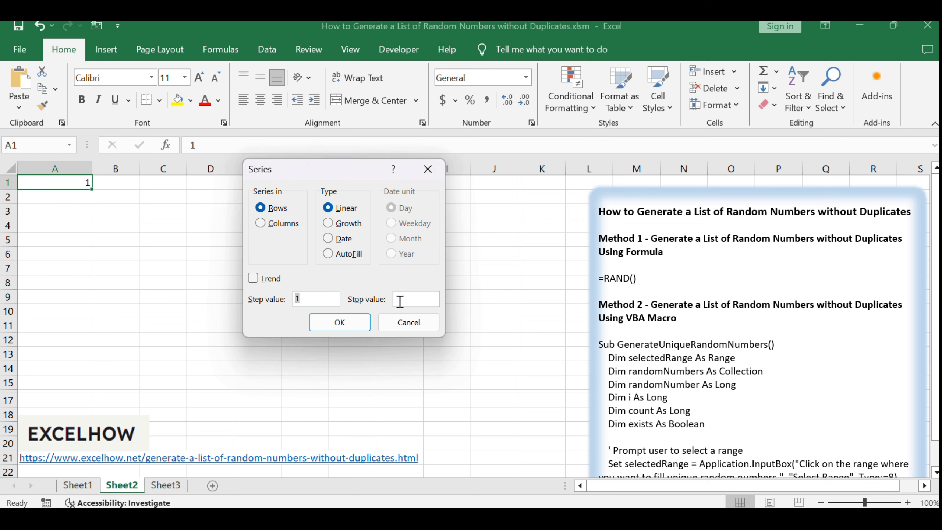
click(413, 300)
text(10)
drag(414, 300, 321, 304)
click(379, 279)
click(282, 223)
click(349, 324)
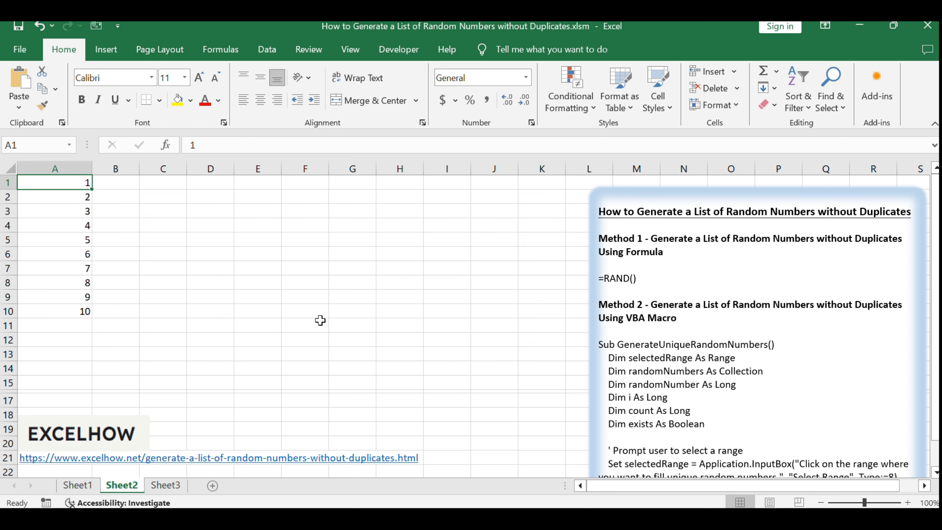
Enter the formula =RAND() in cell B1 and fill it down to B10.
click(165, 300)
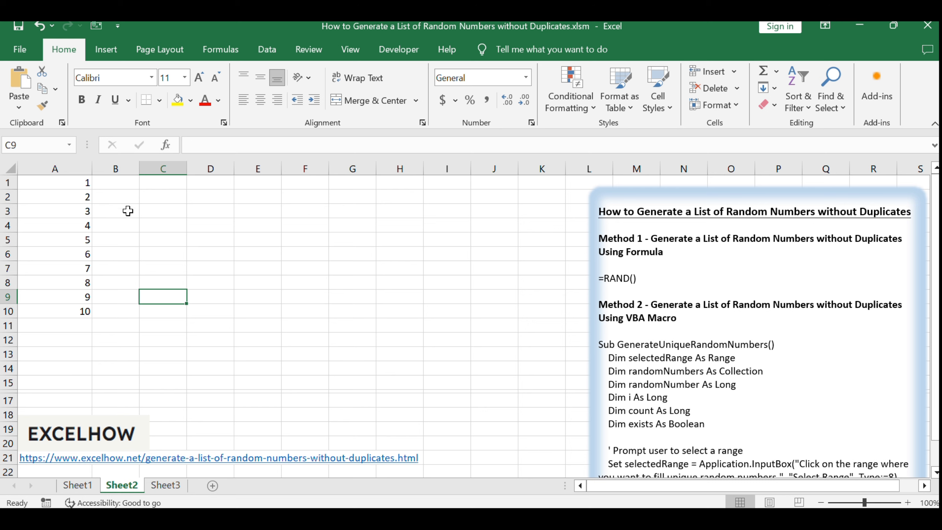
click(126, 182)
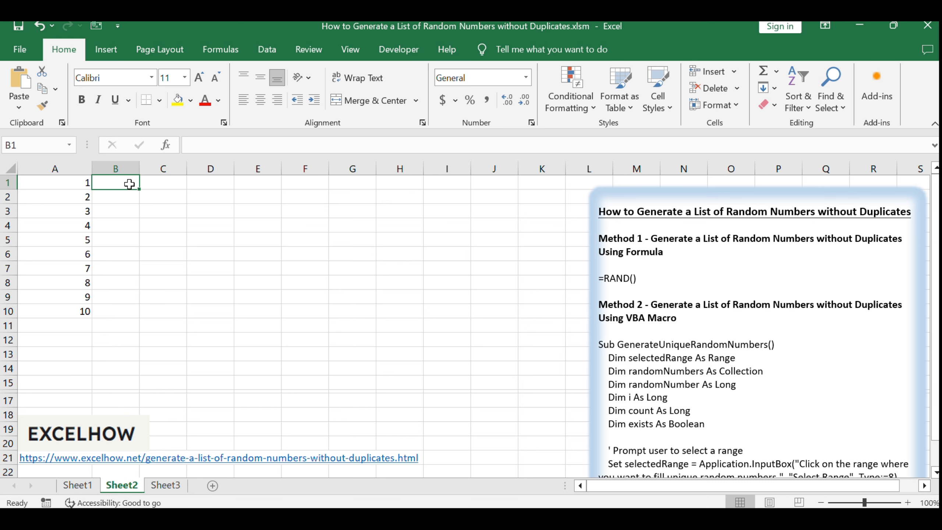
double_click(129, 184)
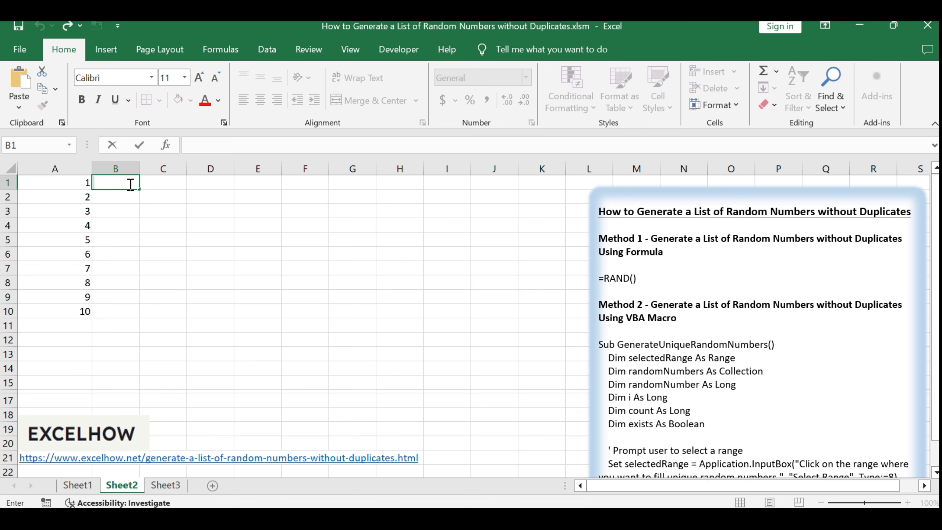
text(=RAND())
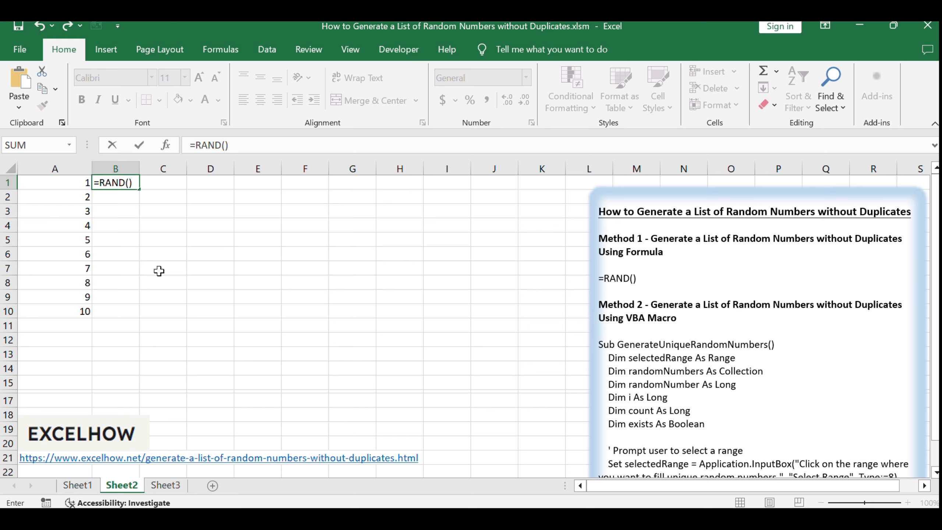
key(Return)
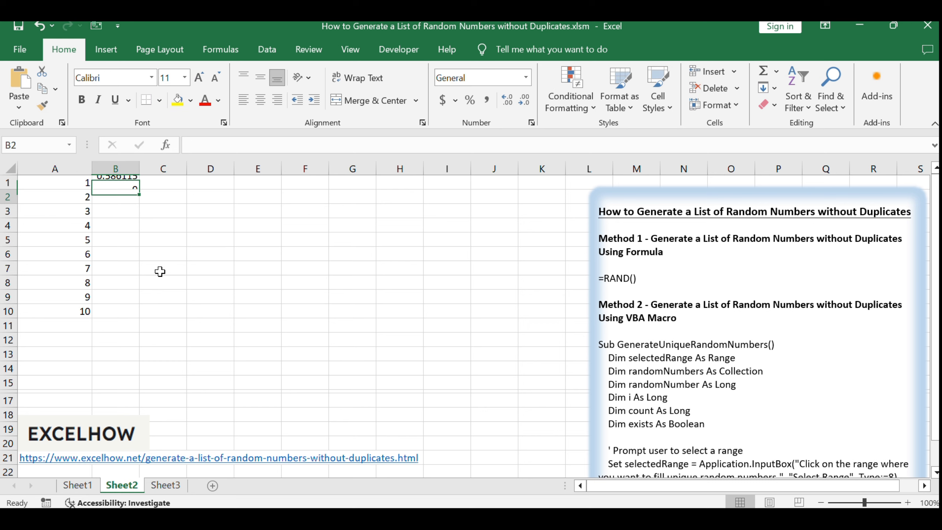
click(112, 183)
drag(140, 190, 137, 313)
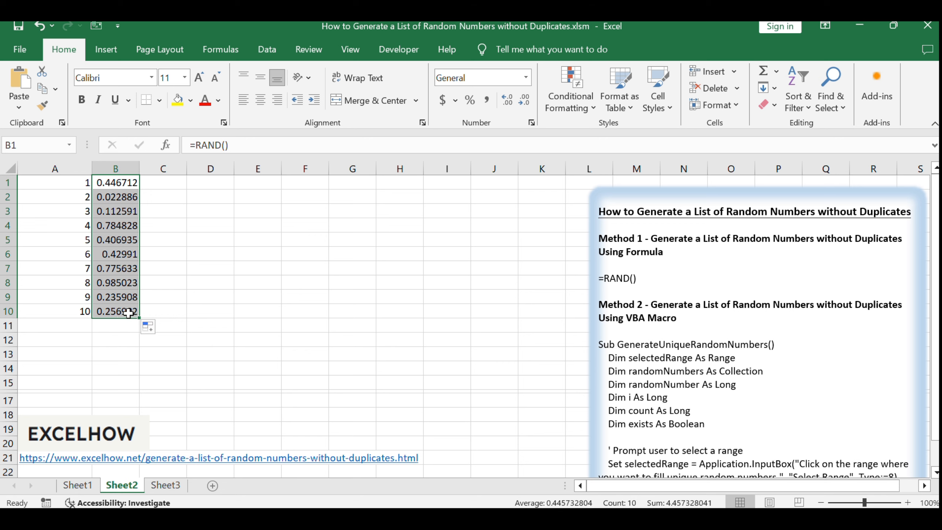
Sort B1:B10 in ascending order, expanding the selection so the numbers in column A are reordered along with it.
click(264, 50)
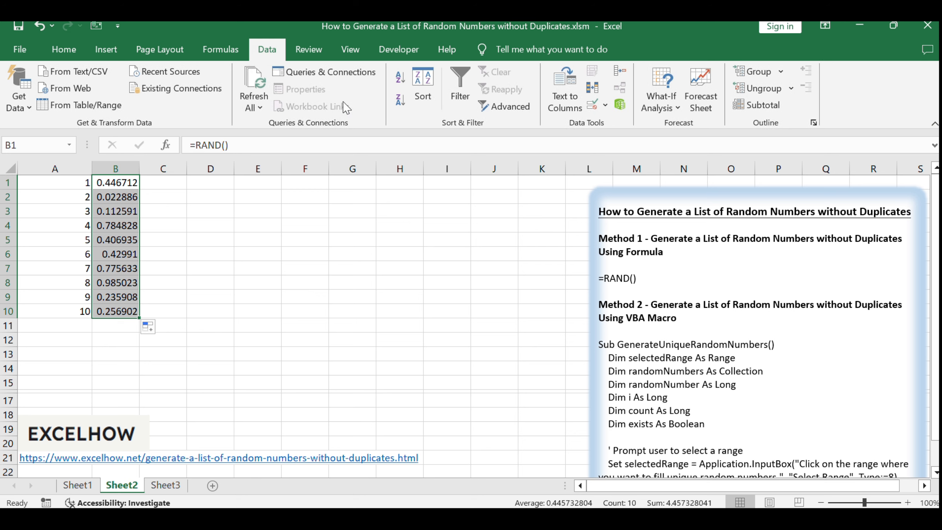
click(400, 80)
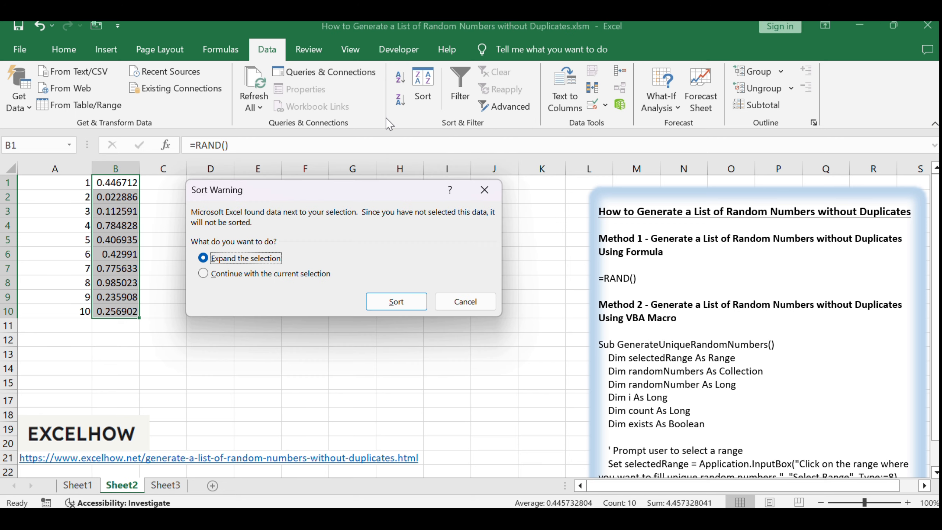
click(395, 302)
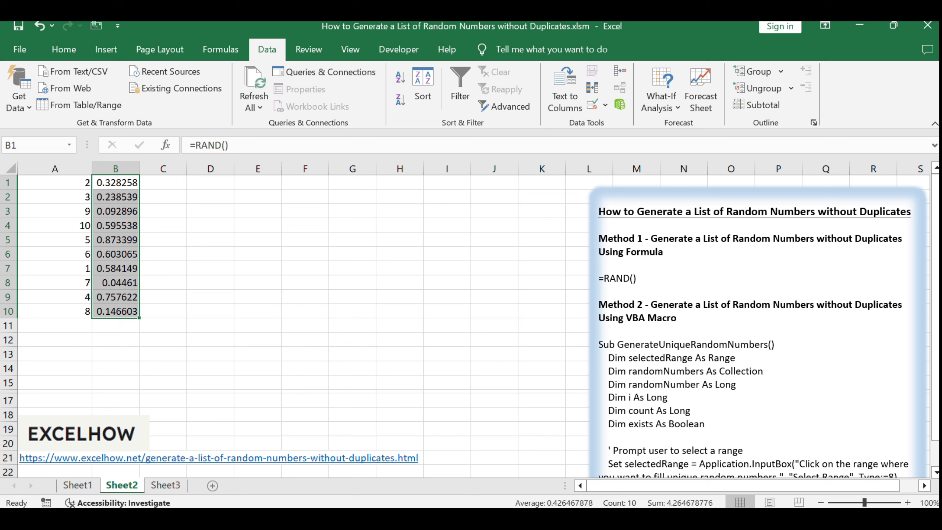
click(305, 368)
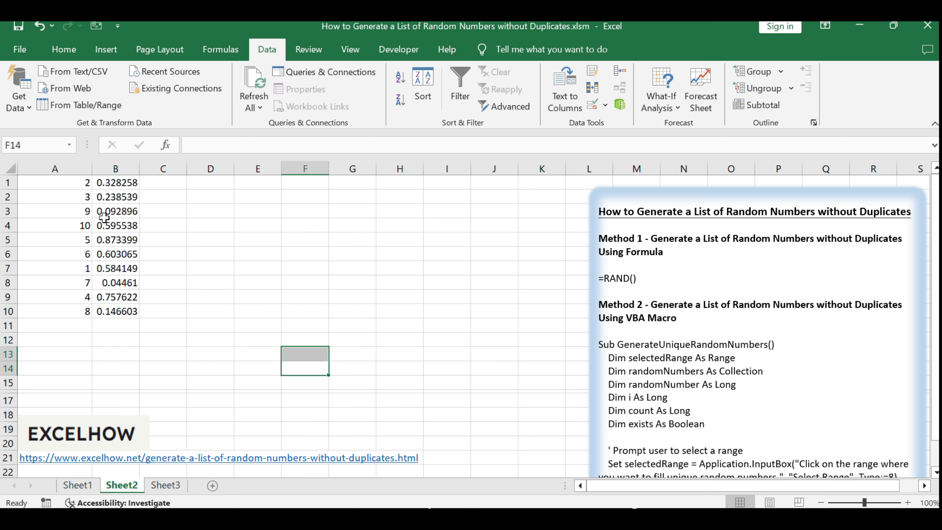
drag(79, 183, 58, 313)
click(305, 311)
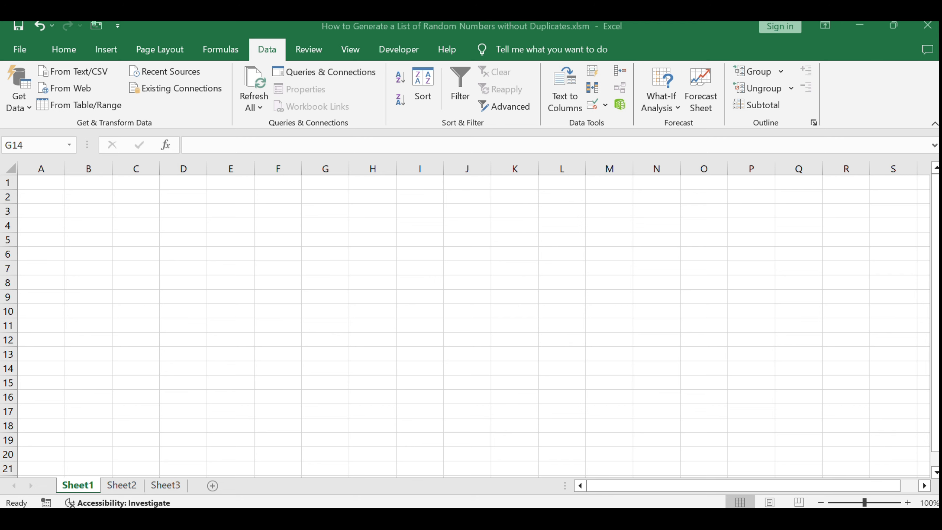
Return to Sheet2 and look over the Method 2 VBA macro in the text box.
click(123, 485)
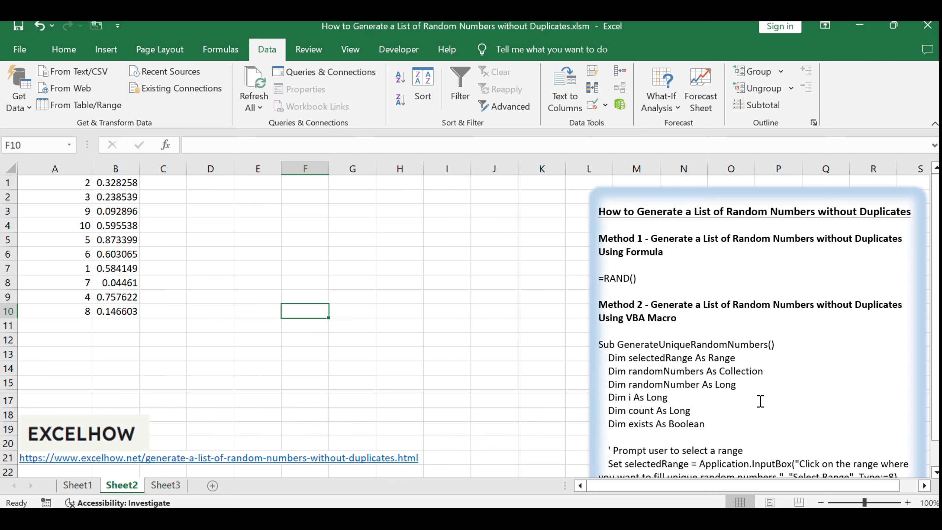
click(783, 394)
drag(655, 310, 739, 382)
click(795, 385)
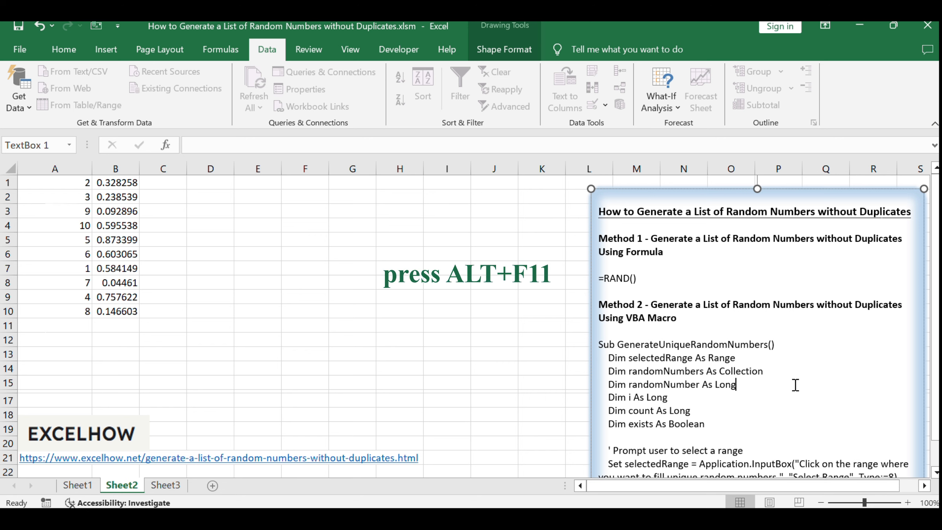
click(336, 327)
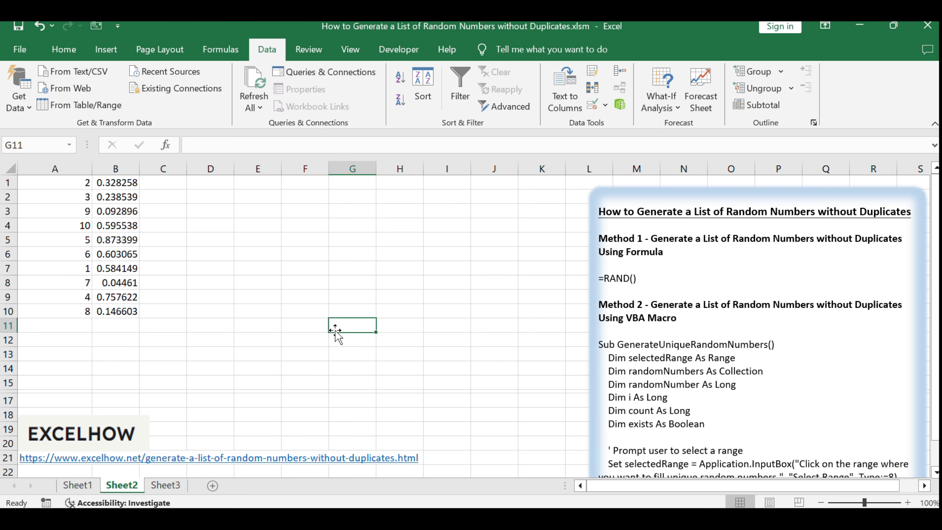
Open the Visual Basic editor and insert a new module into the workbook's project.
key(alt+F11)
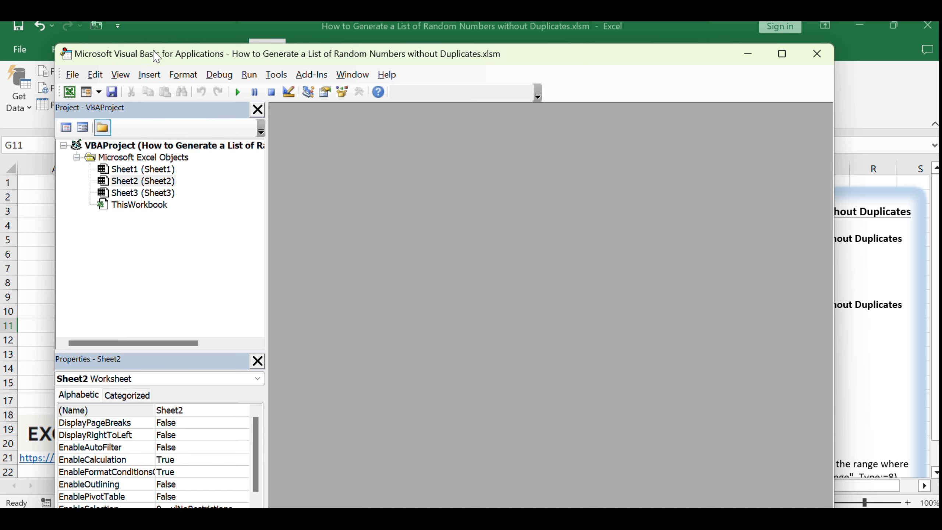
click(142, 75)
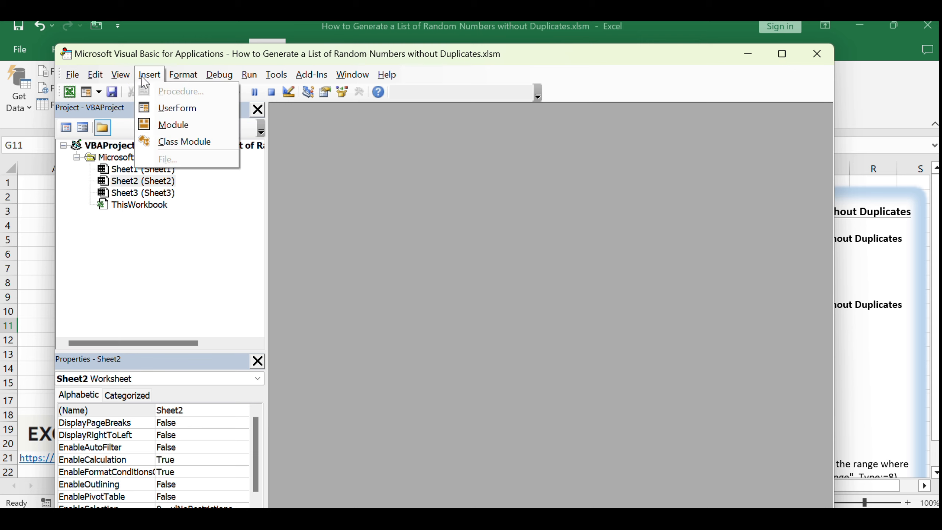
click(165, 125)
click(135, 228)
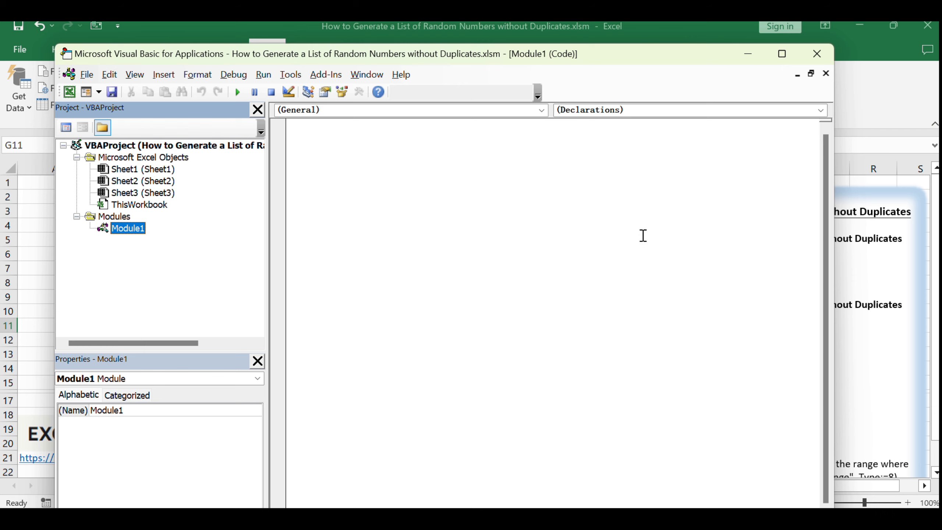
Paste the GenerateUniqueRandomNumbers macro code into the new module and check it from the first line.
click(545, 231)
key(ctrl+v)
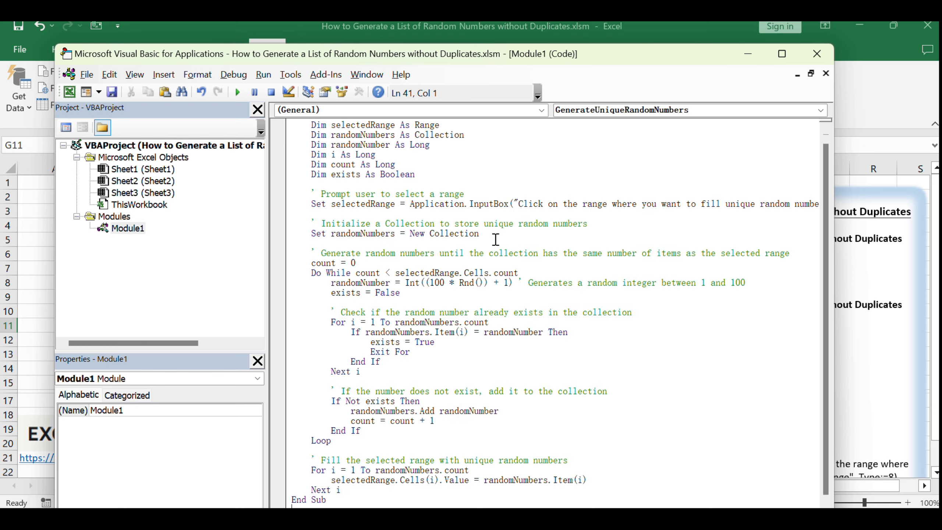
scroll(497, 238, up, 1)
drag(307, 125, 495, 129)
click(506, 181)
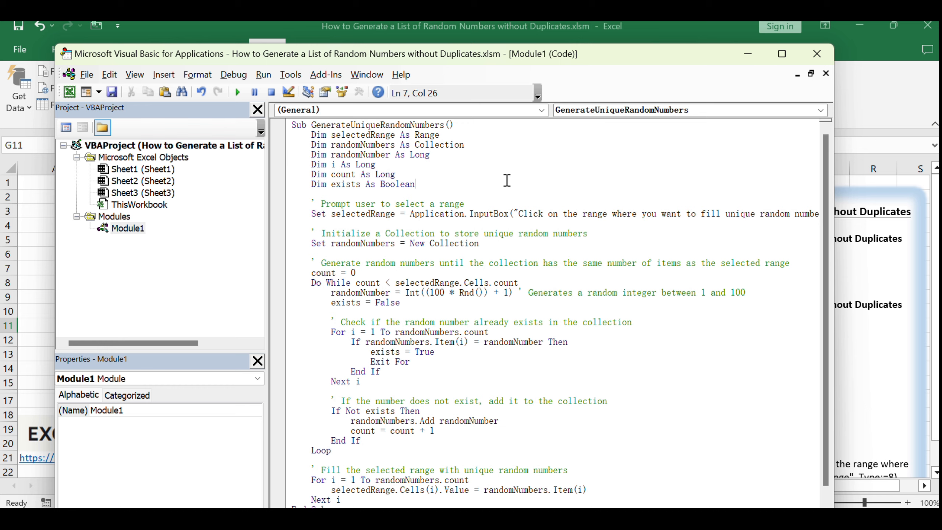
Close the Visual Basic editor and return to the worksheet.
key(F5)
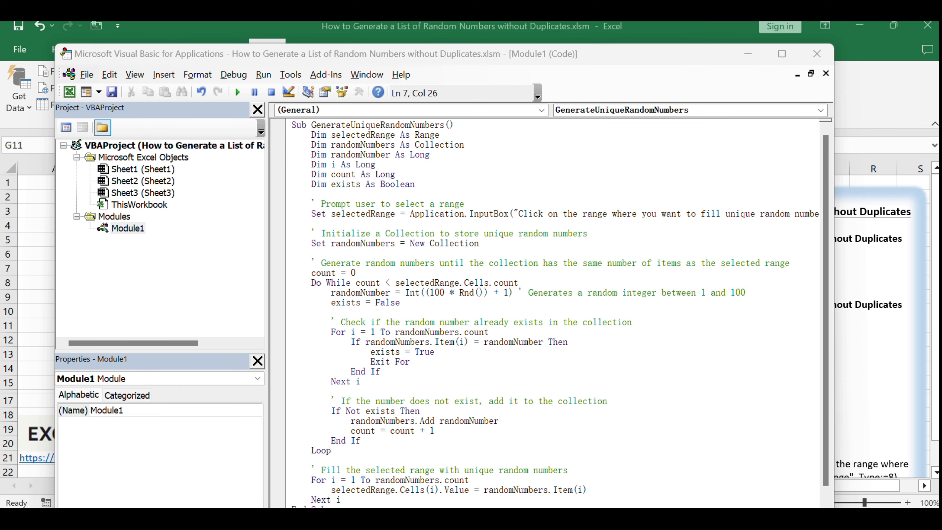
click(464, 273)
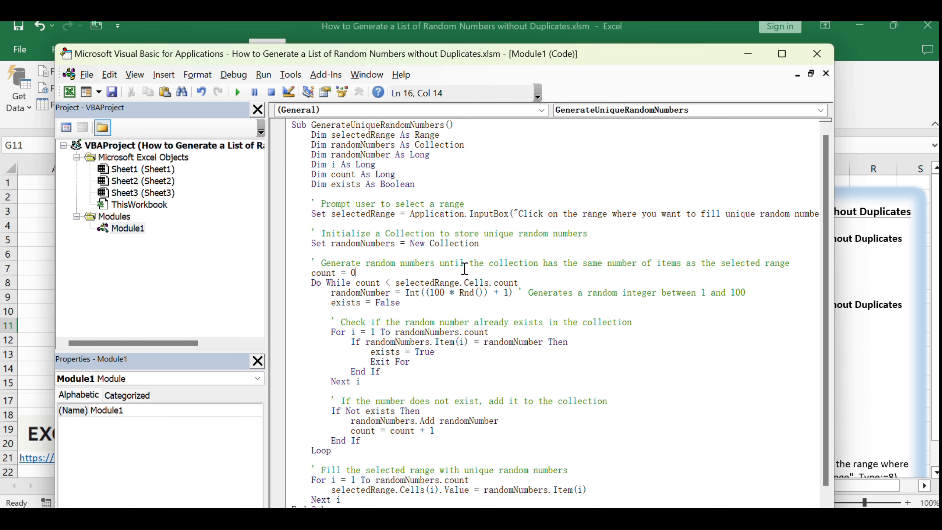
click(816, 54)
click(304, 282)
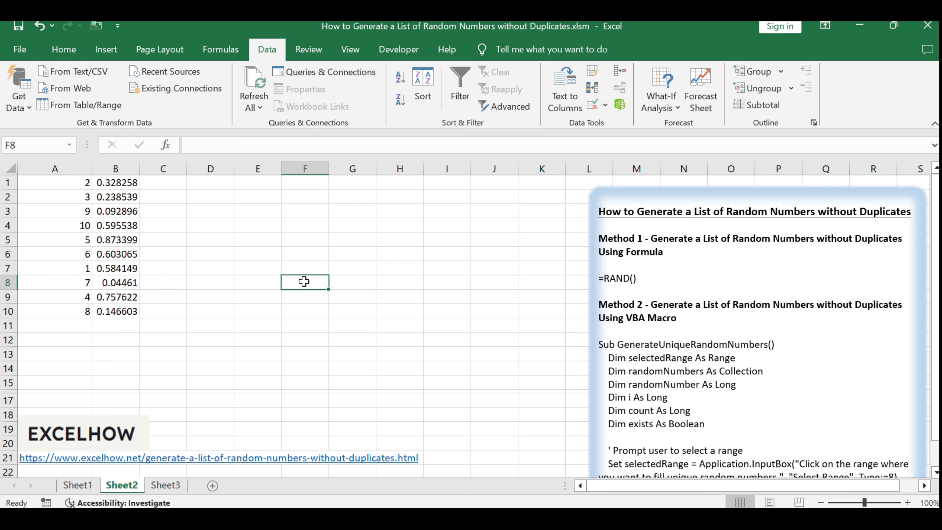
Run the GenerateUniqueRandomNumbers macro and choose E1:E10 as the range to fill with unique random numbers.
key(alt+F8)
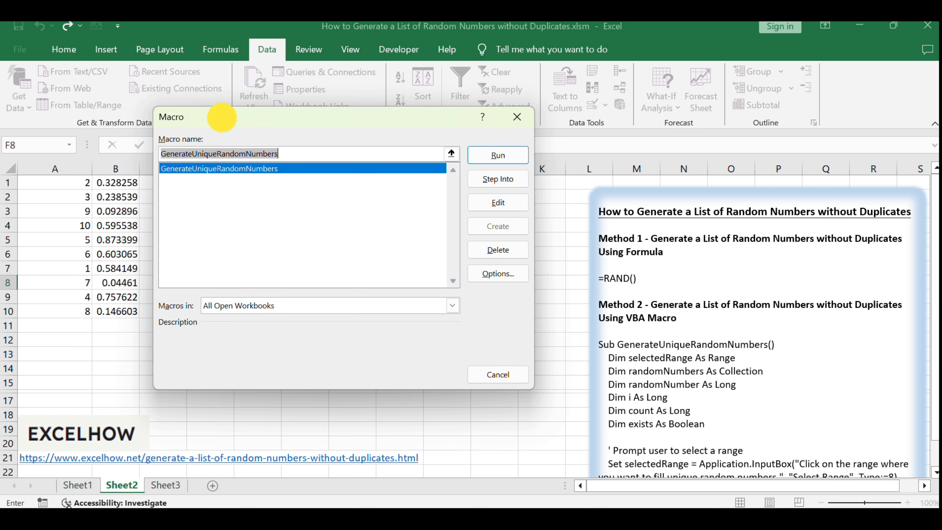
drag(222, 118, 275, 126)
click(237, 177)
key(Return)
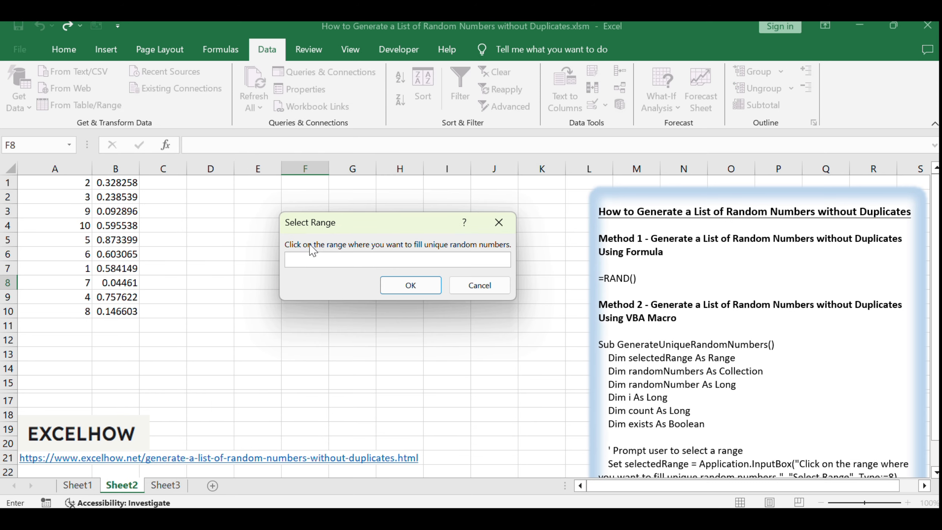
drag(251, 182, 254, 311)
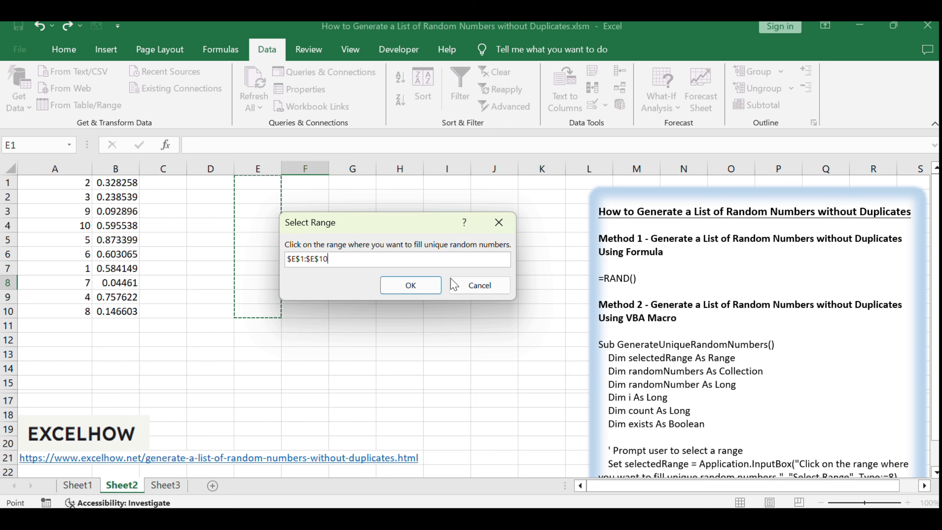
click(427, 285)
drag(275, 182, 282, 308)
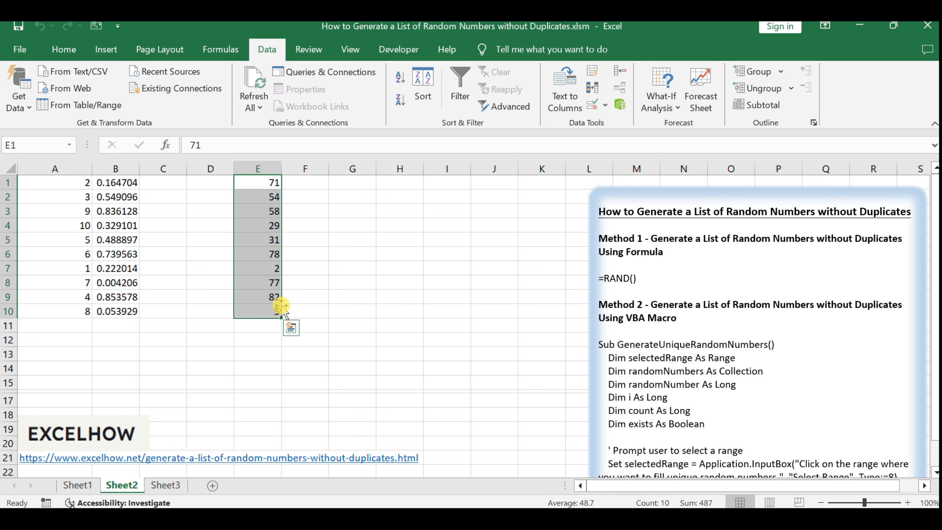
click(440, 336)
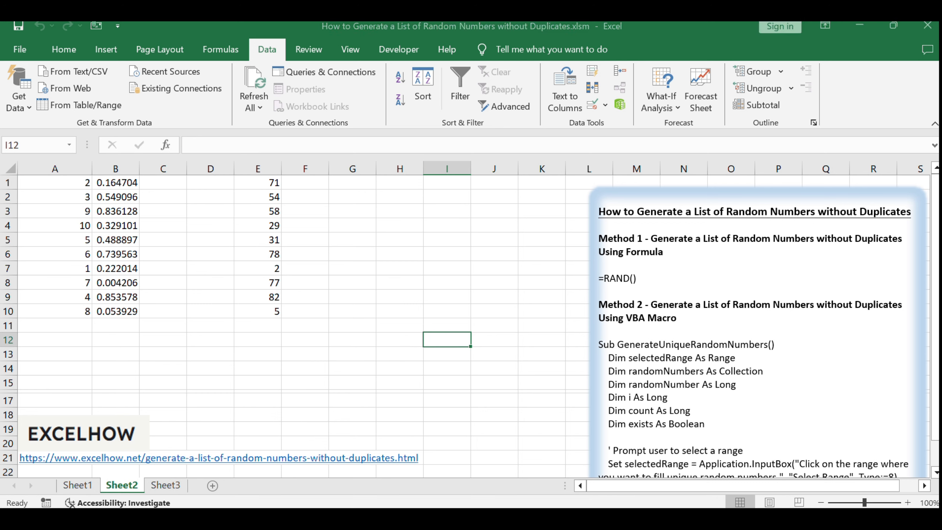